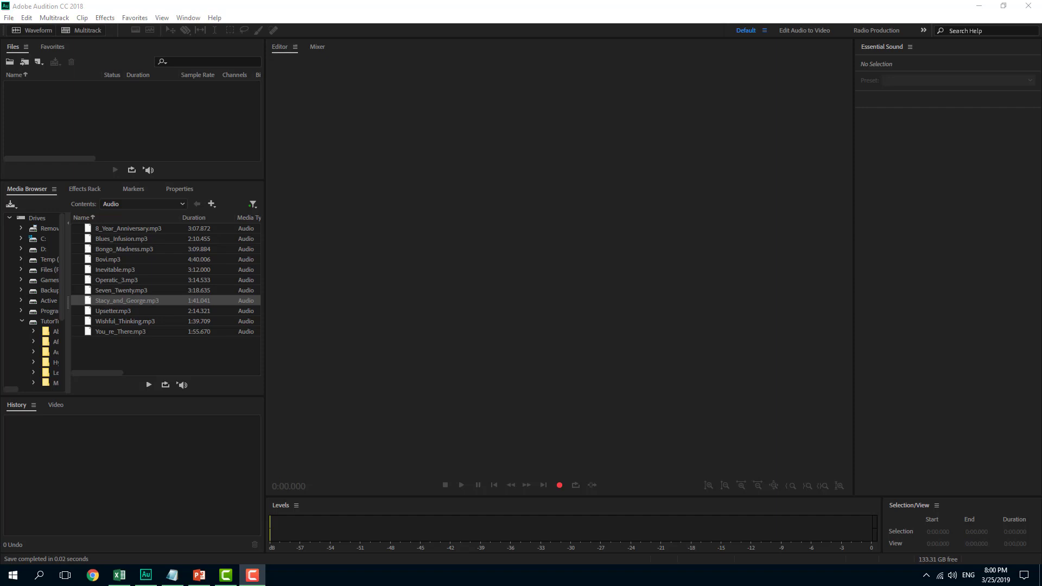
Step: Create a new empty stereo audio file, Untitled 4, at 44100 Hz, 32-bit float
right_click(140, 116)
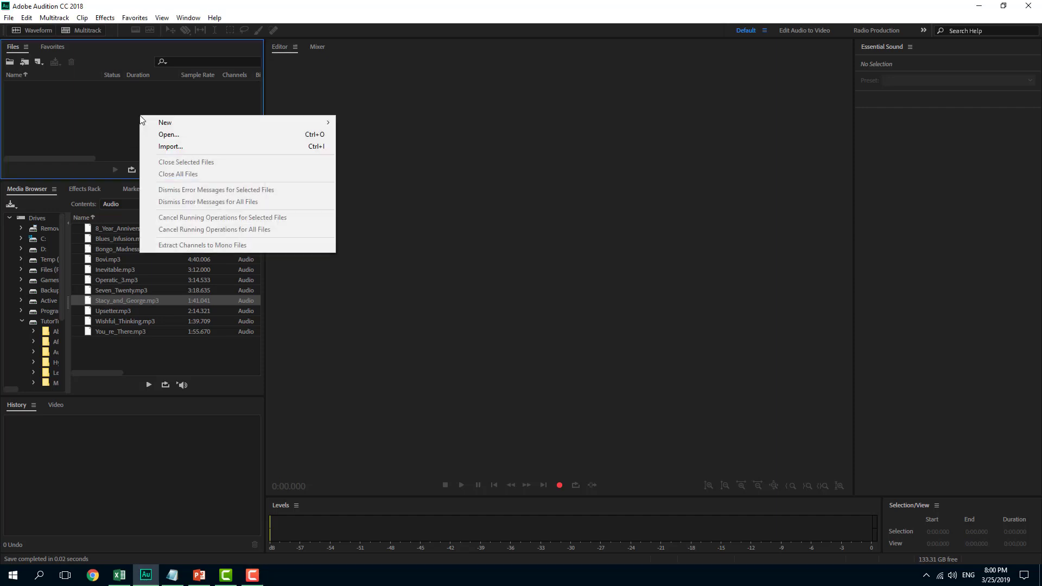
mouse_move(190, 122)
click(405, 135)
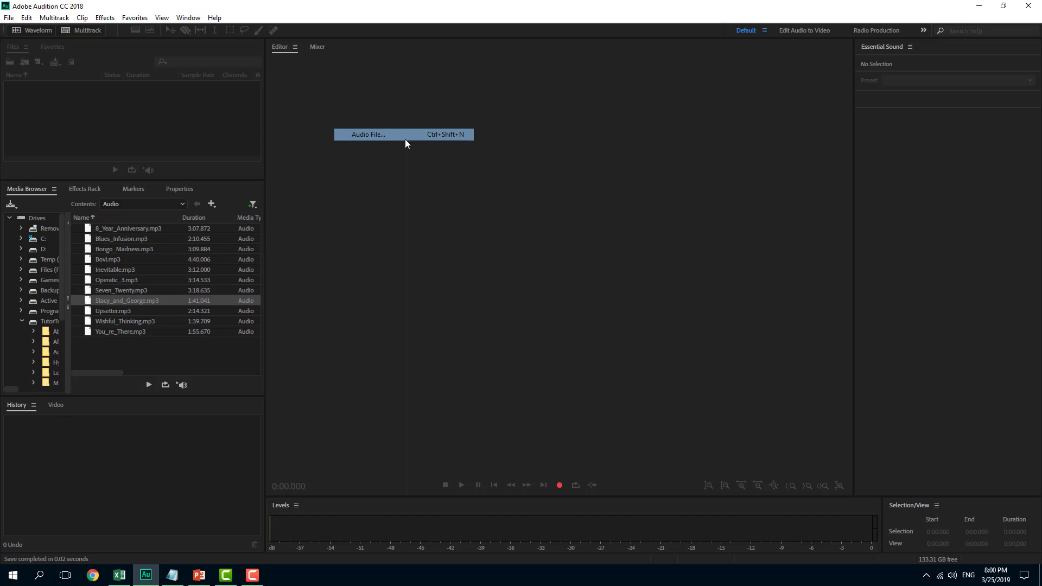
click(518, 288)
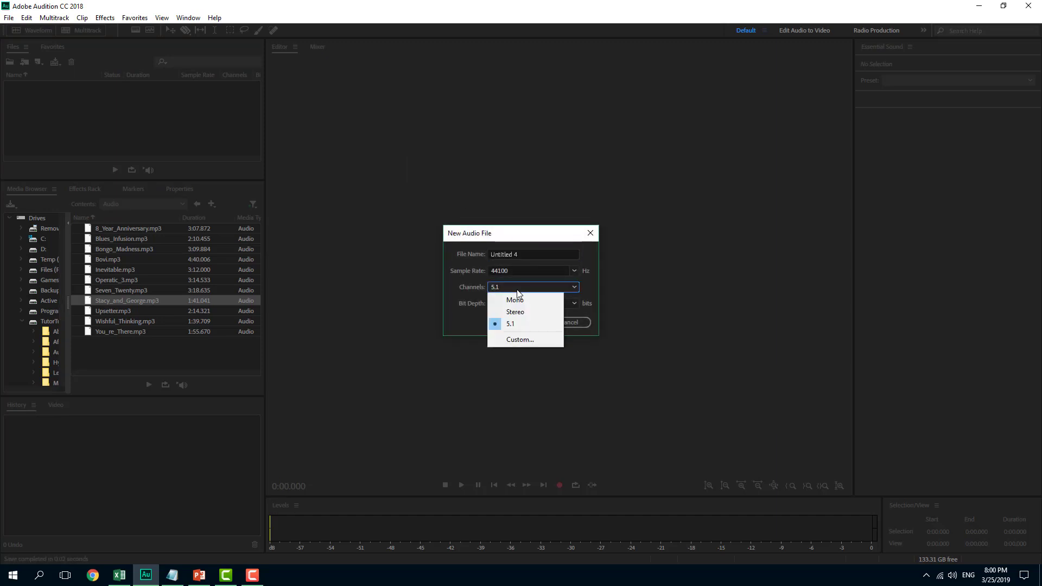
click(513, 311)
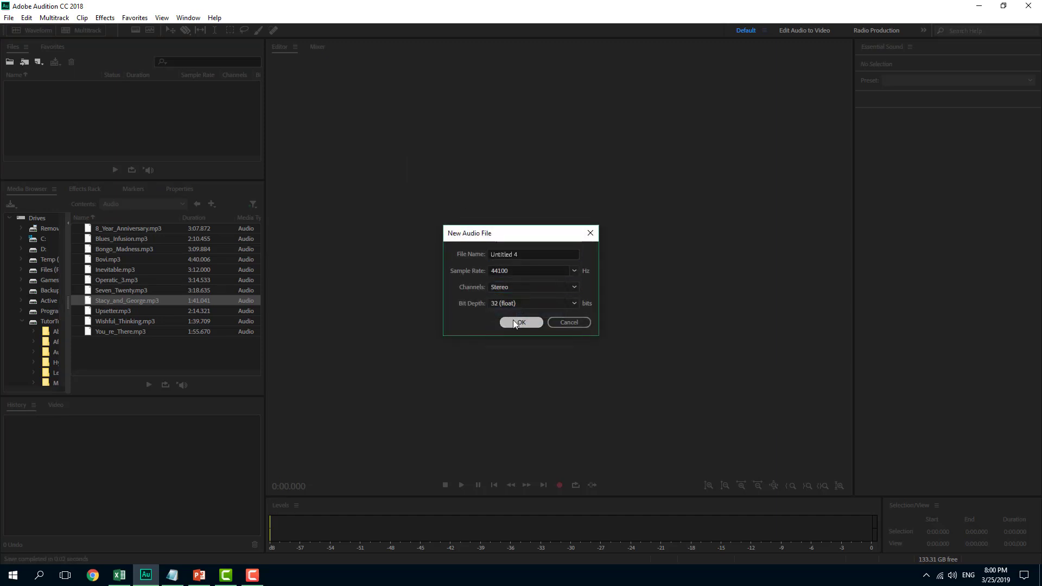
click(513, 320)
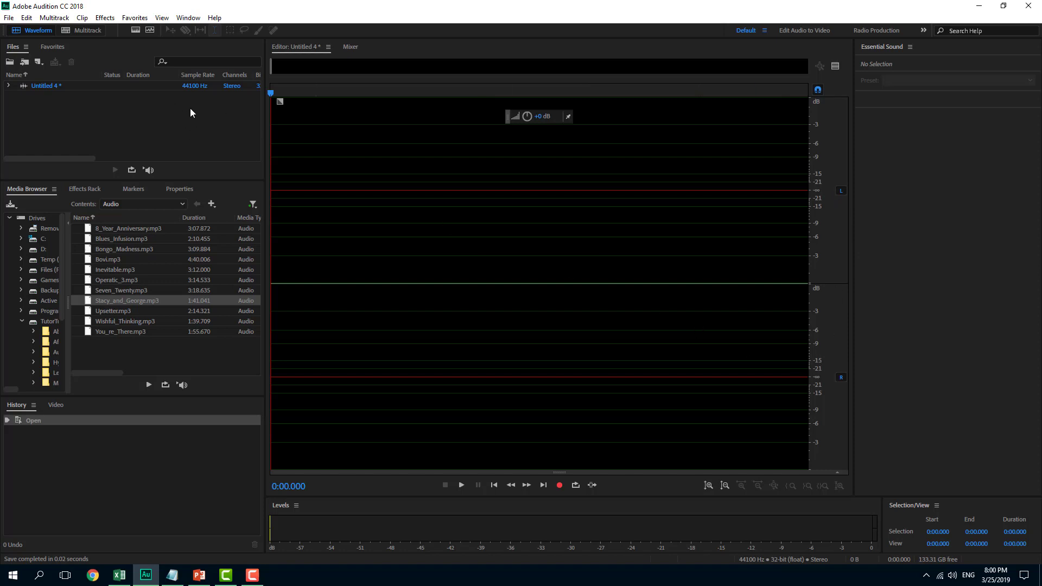
Step: Create another new audio file, Untitled 5, with Mono channels at 44100 Hz
right_click(172, 109)
mouse_move(214, 115)
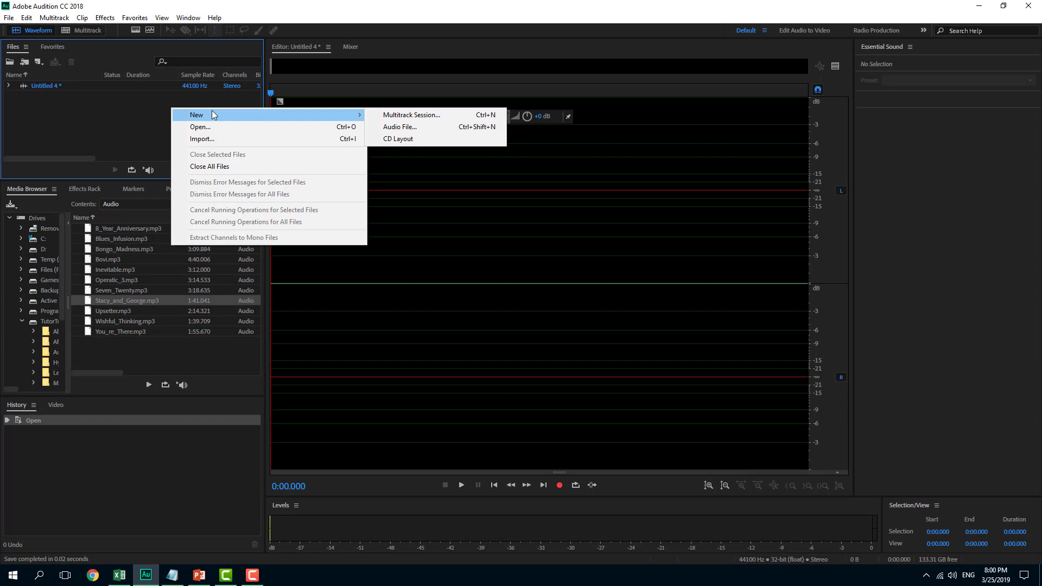
click(394, 129)
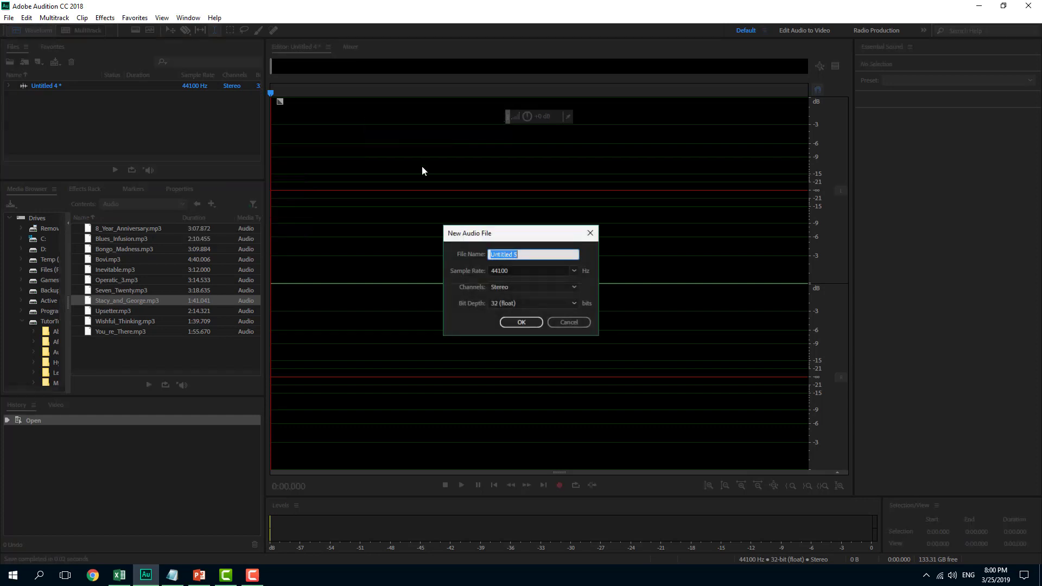
click(521, 287)
click(515, 302)
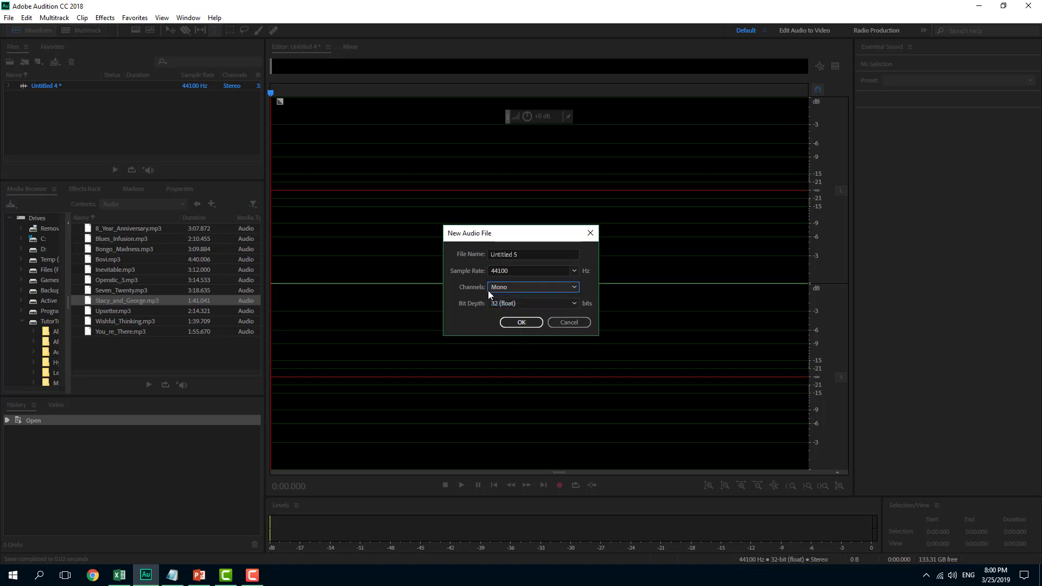
click(520, 327)
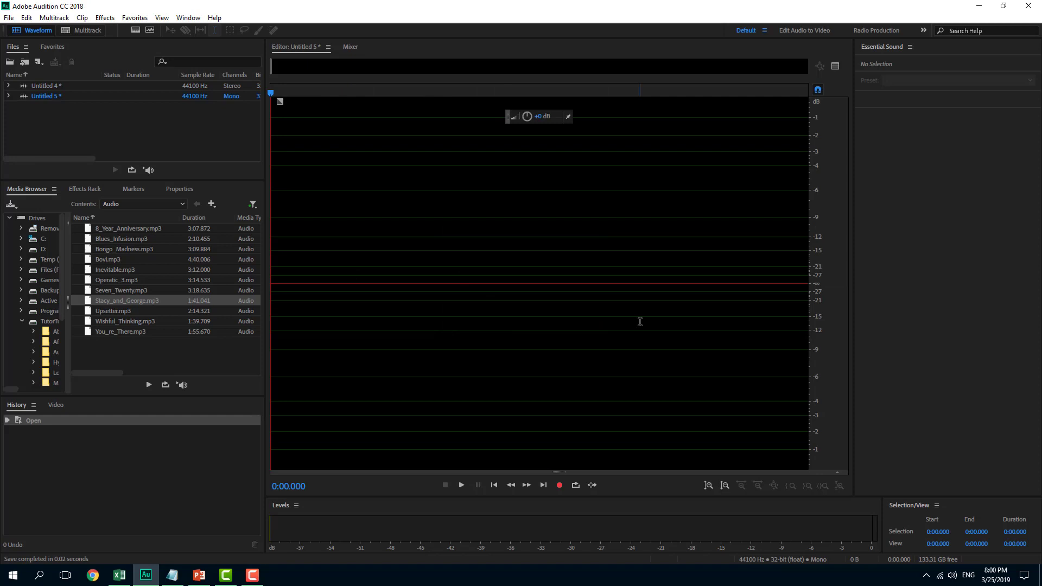
Step: Create a third new audio file, Untitled 6, with the 5.1 channel layout
right_click(198, 136)
mouse_move(248, 148)
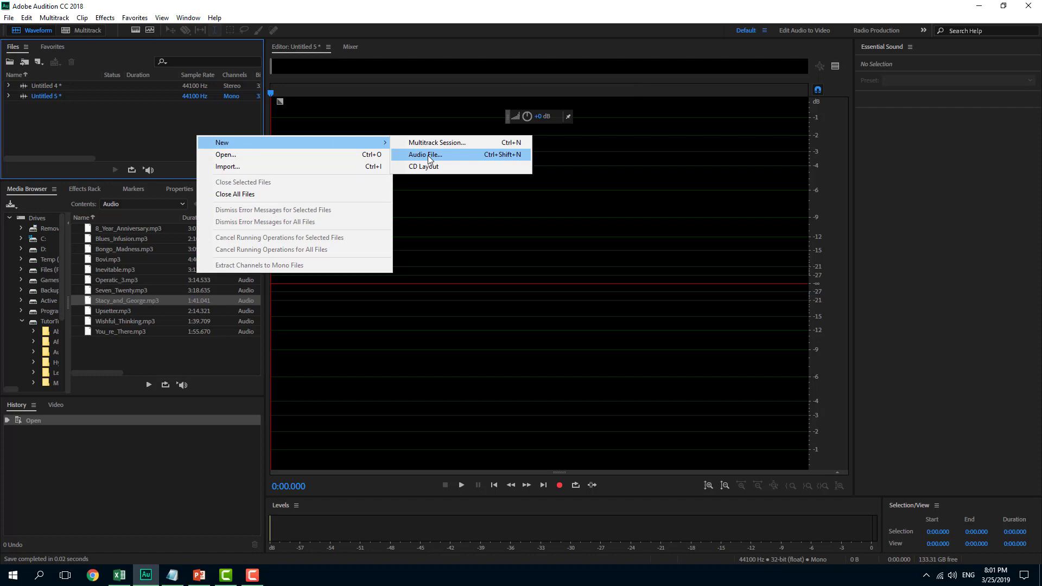
click(429, 155)
click(500, 290)
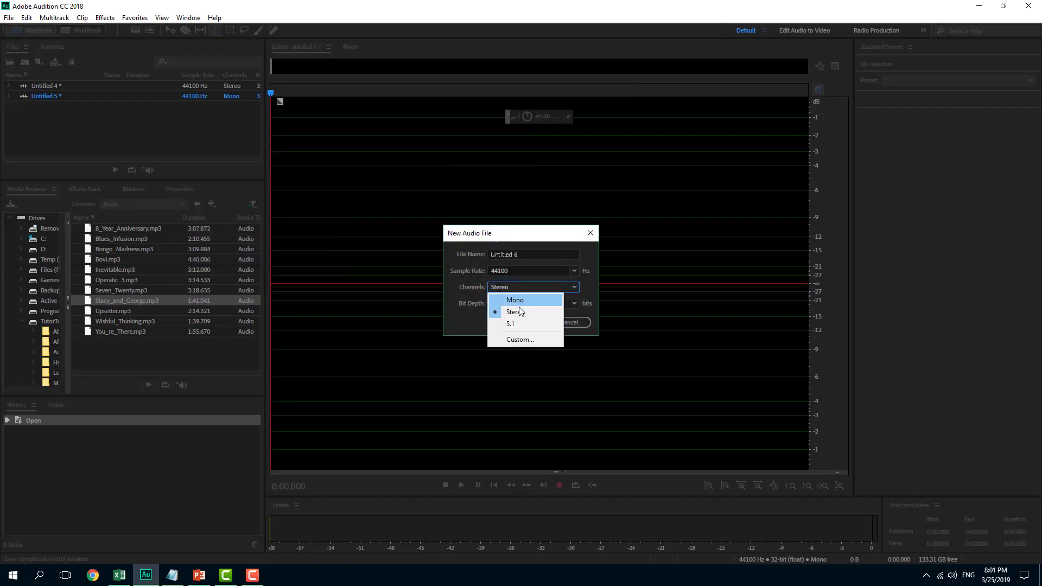
click(508, 325)
click(519, 325)
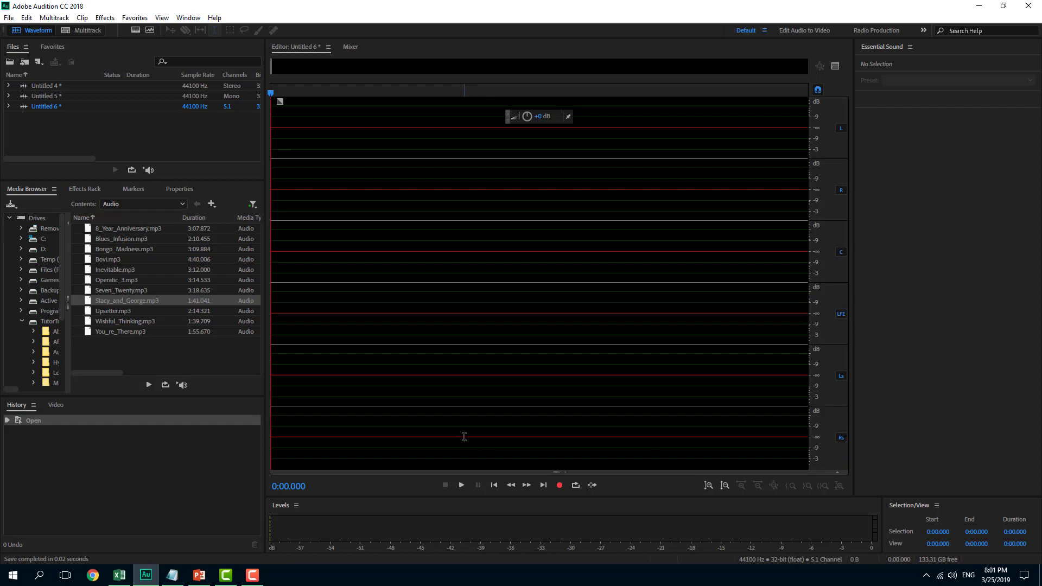
Step: Switch to PowerPoint and display slide 2, the Stereo layout with Front Left and Front Right
click(199, 576)
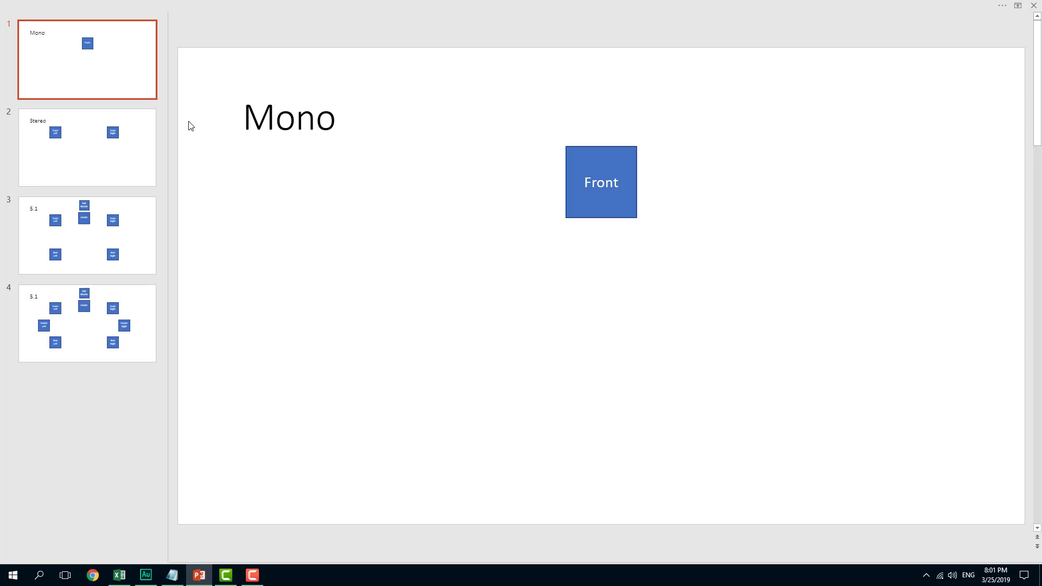
click(122, 145)
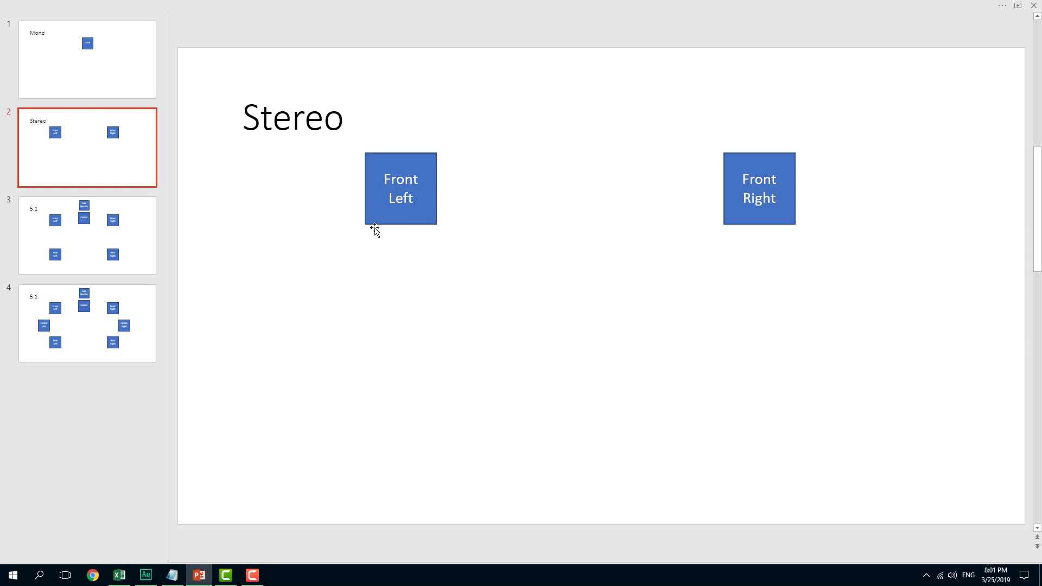
click(421, 213)
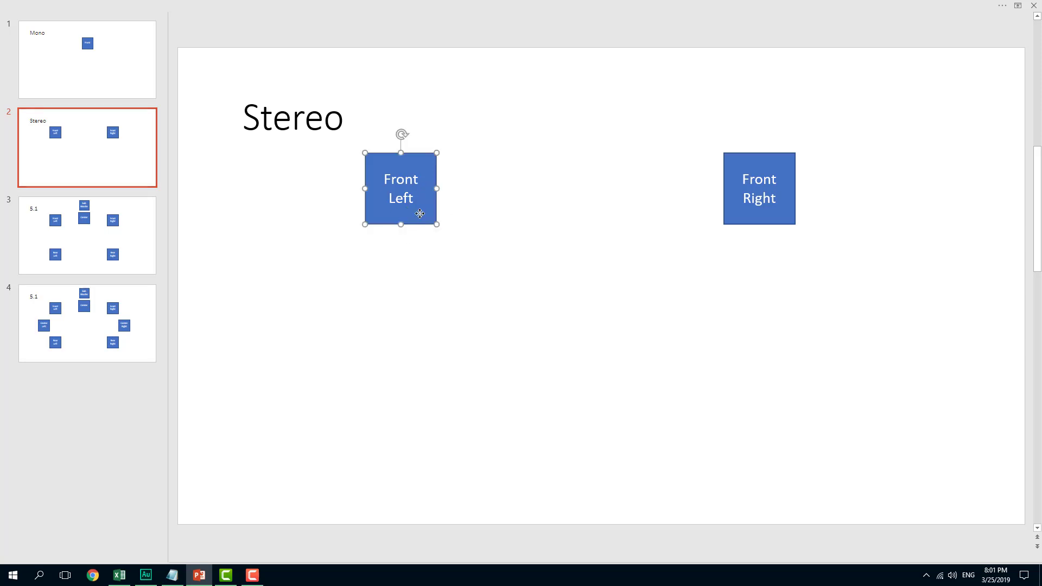
click(768, 215)
click(619, 286)
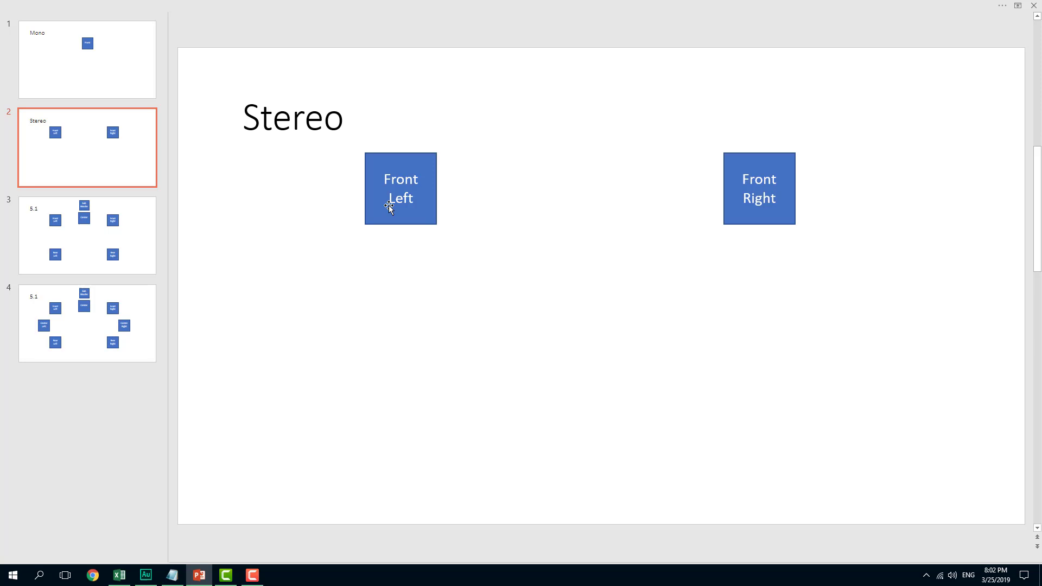
Step: Display slide 3 and highlight the 5 and the 1 in its 5.1 title
click(136, 230)
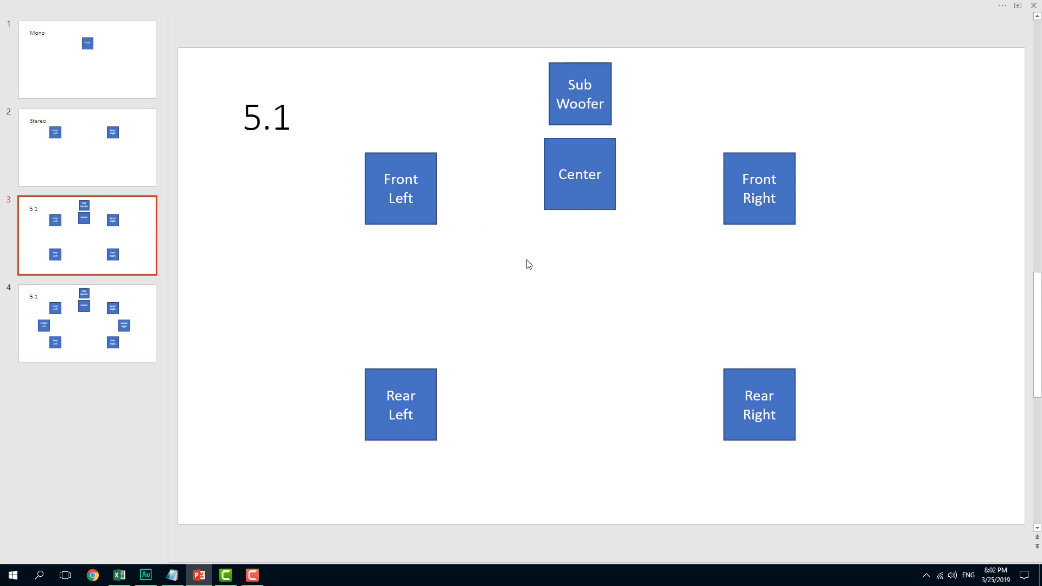
click(265, 123)
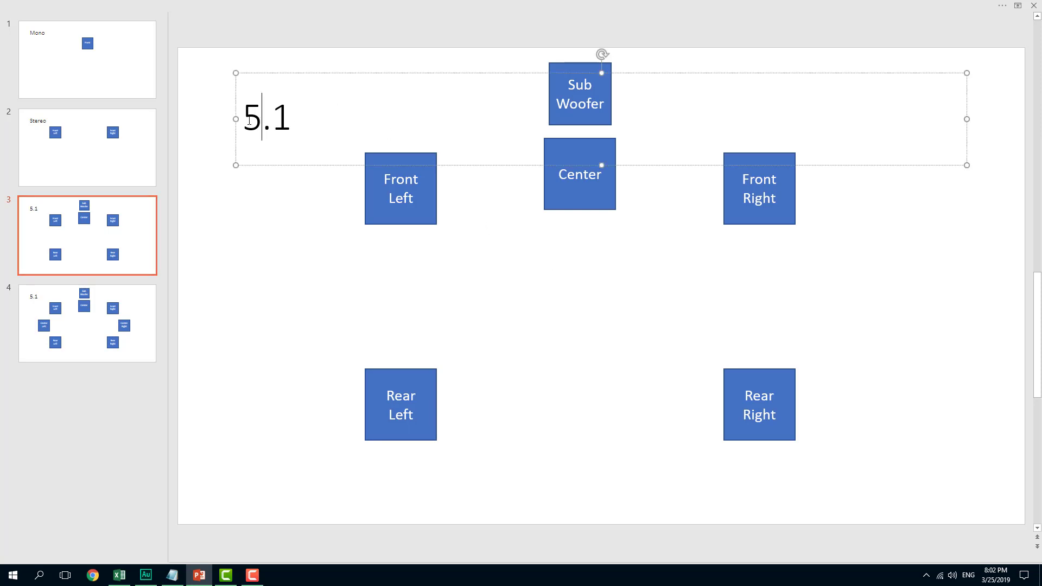
double_click(264, 123)
click(286, 129)
double_click(286, 129)
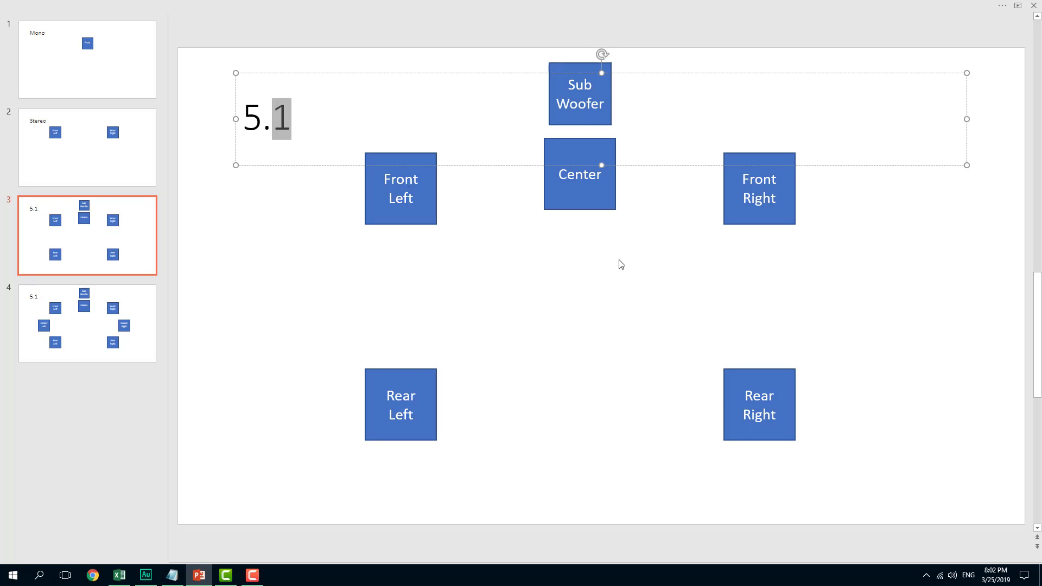
click(598, 278)
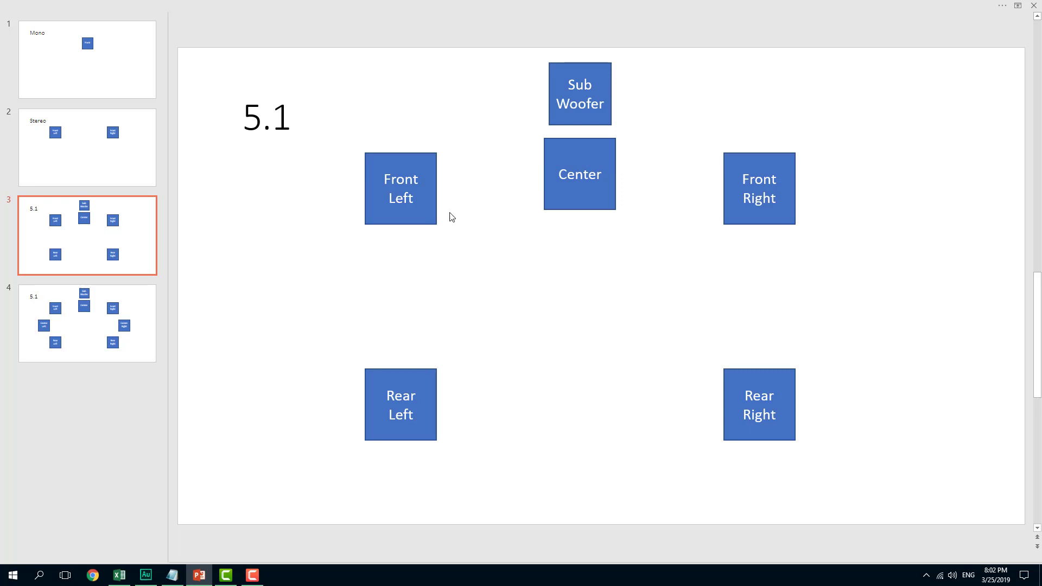
Step: Point out the Front Left, Front Right, Rear Left, Rear Right, Center and Sub Woofer boxes
click(404, 199)
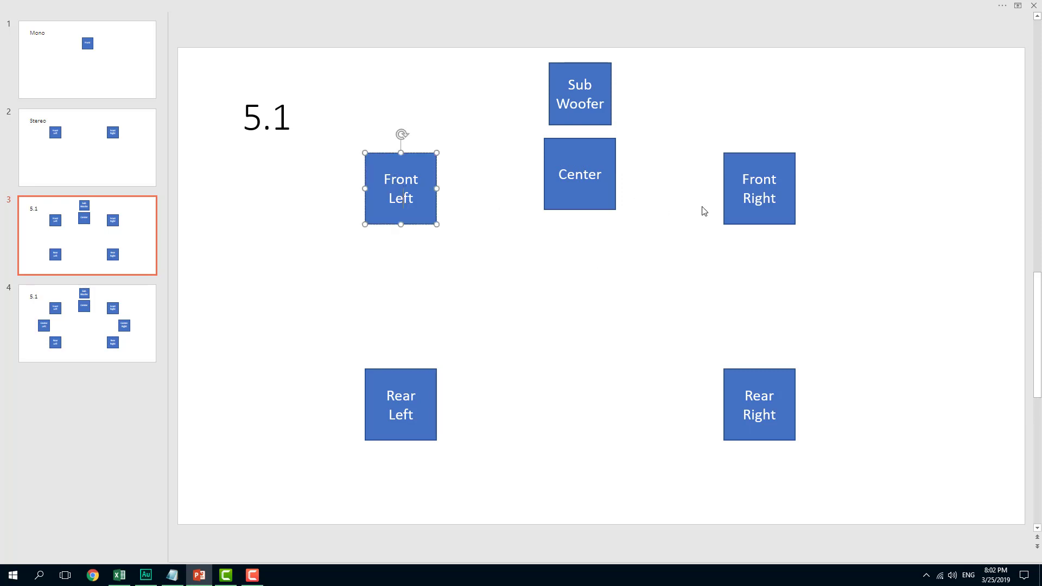
click(744, 207)
click(411, 400)
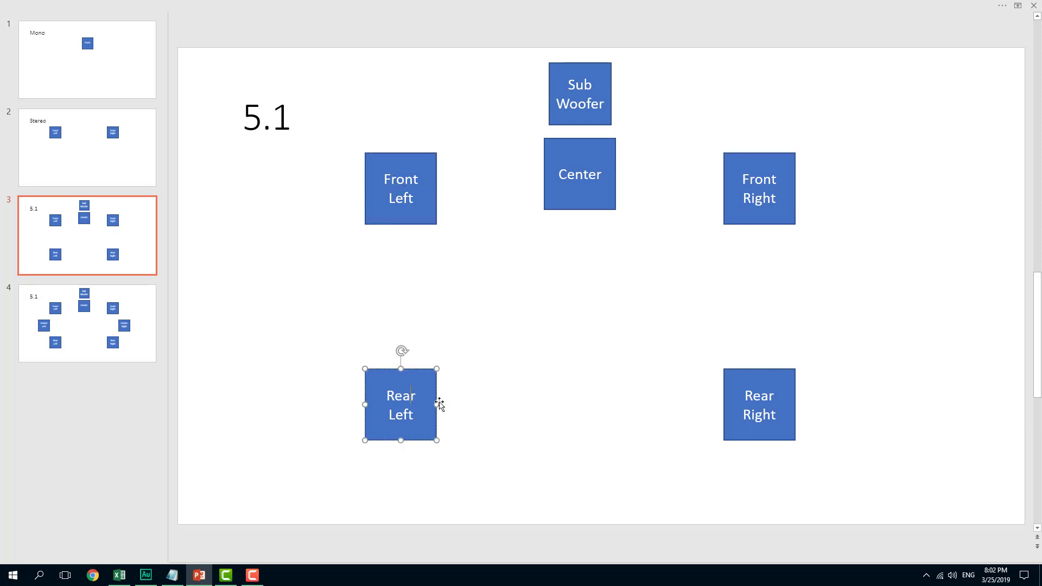
click(767, 407)
click(557, 201)
click(592, 82)
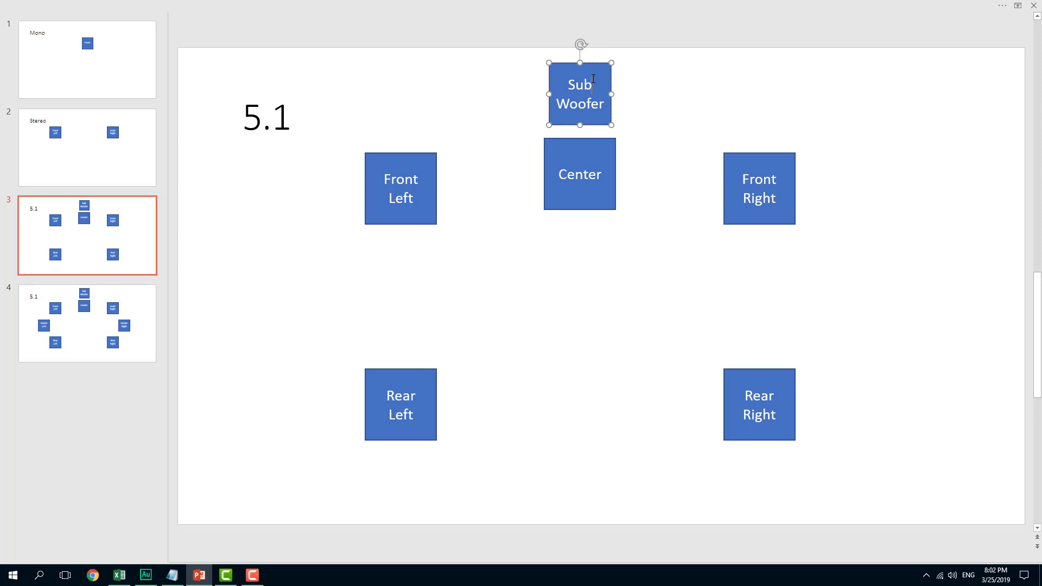
Step: On slide 4, change the title from 5.1 to 7.1
click(123, 330)
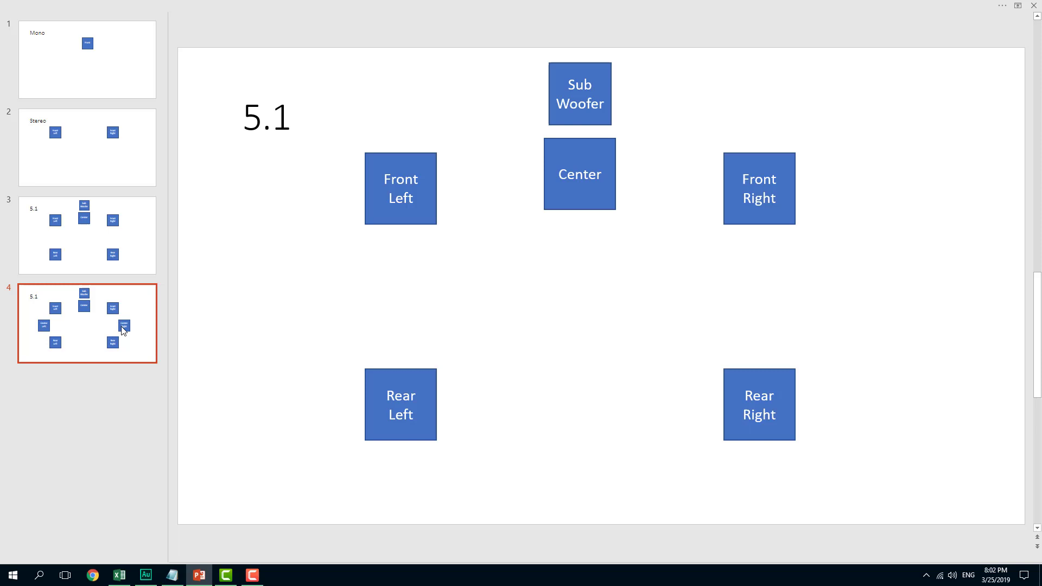
click(265, 121)
key(BackSpace)
text(7)
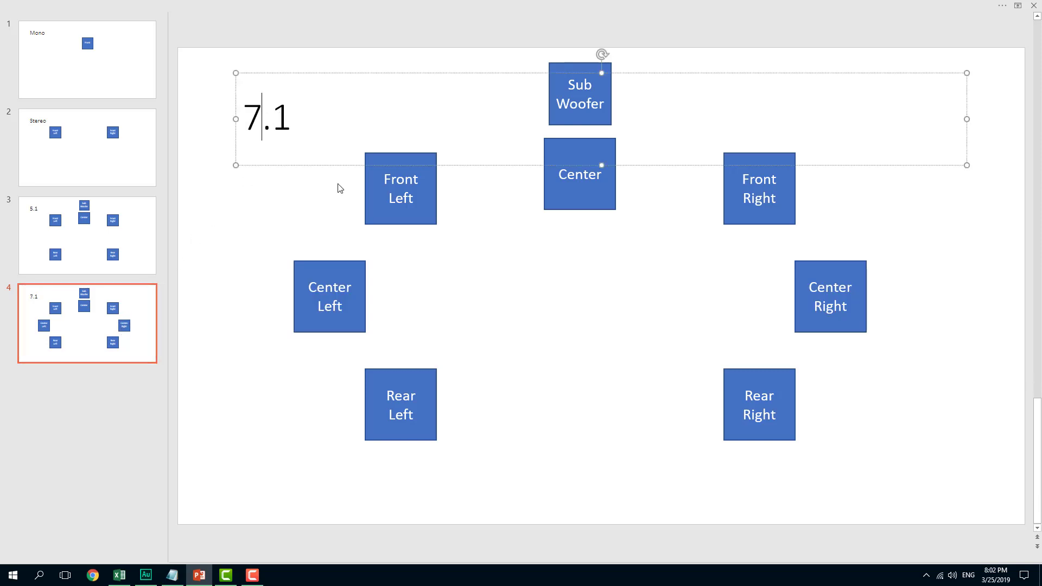
click(515, 282)
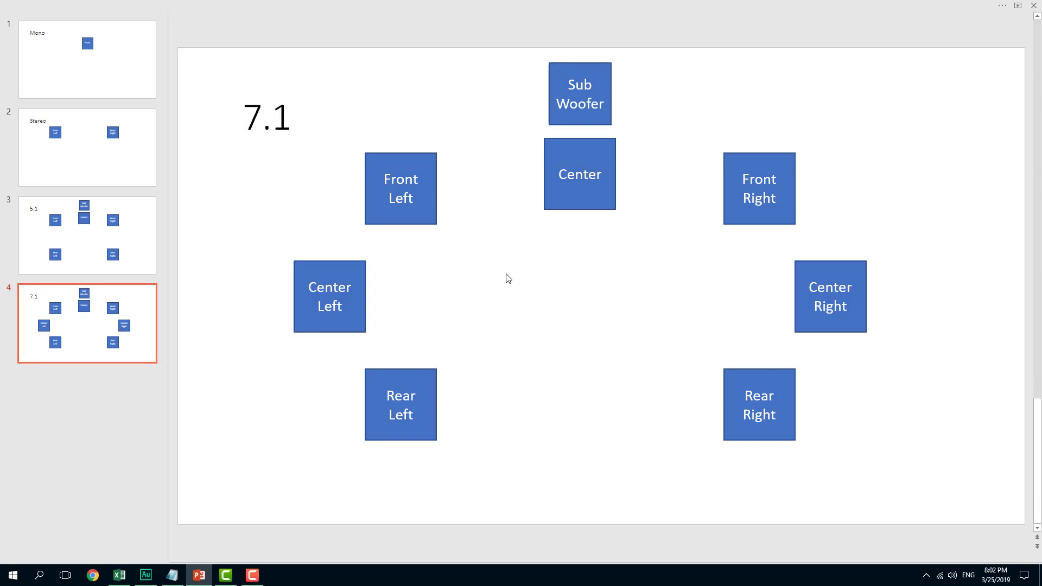
Step: Point out all eight speakers, including Center Left and Center Right, ending at Sub Woofer
click(414, 199)
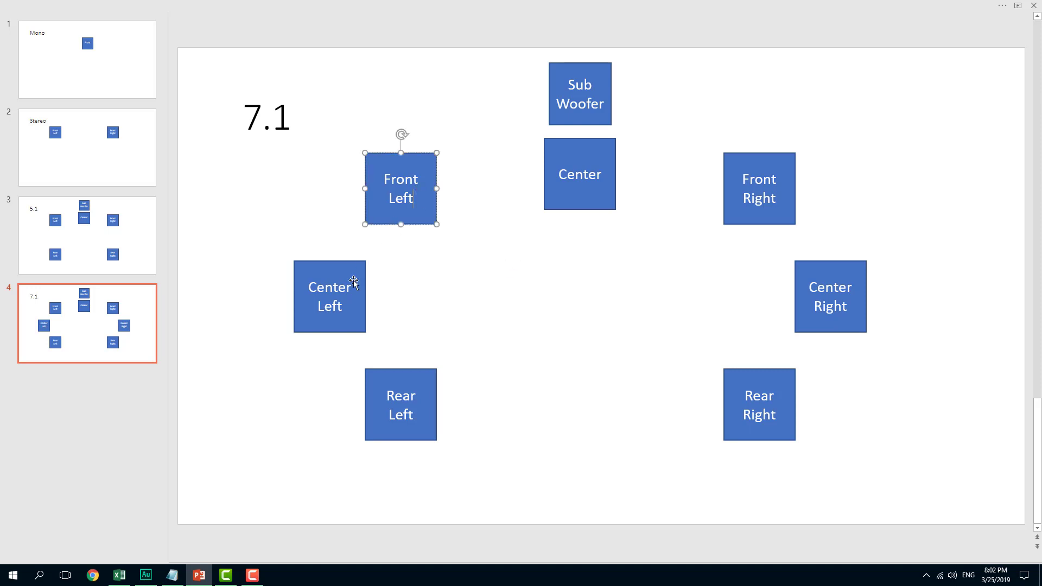
click(354, 282)
click(386, 373)
click(784, 219)
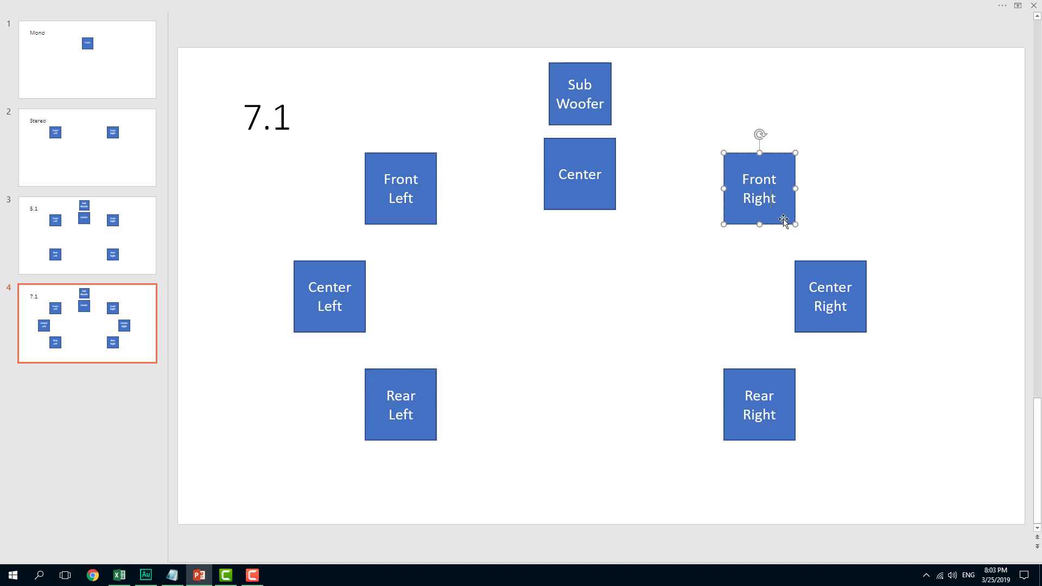
click(850, 294)
click(780, 412)
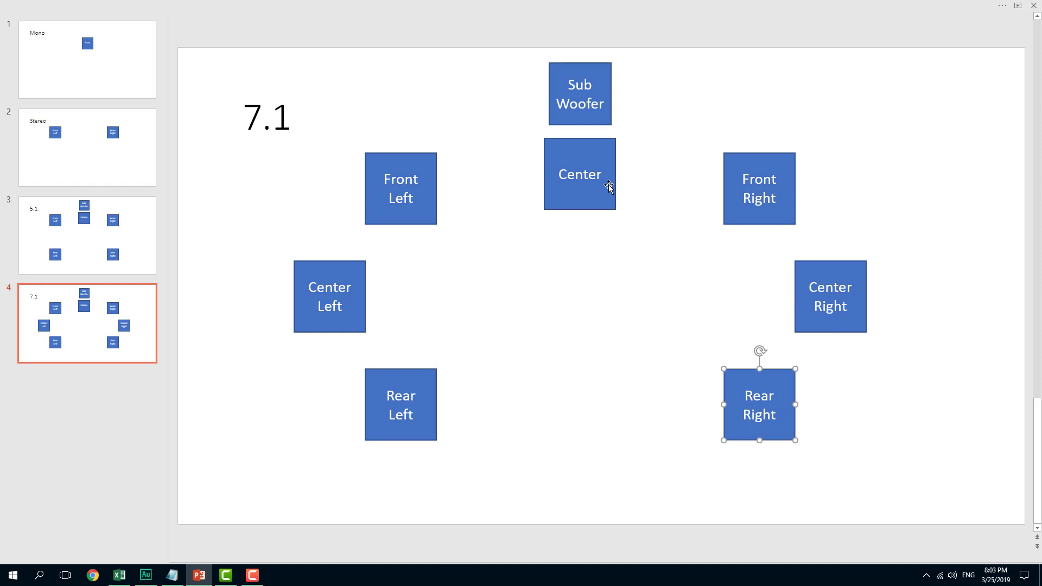
click(608, 184)
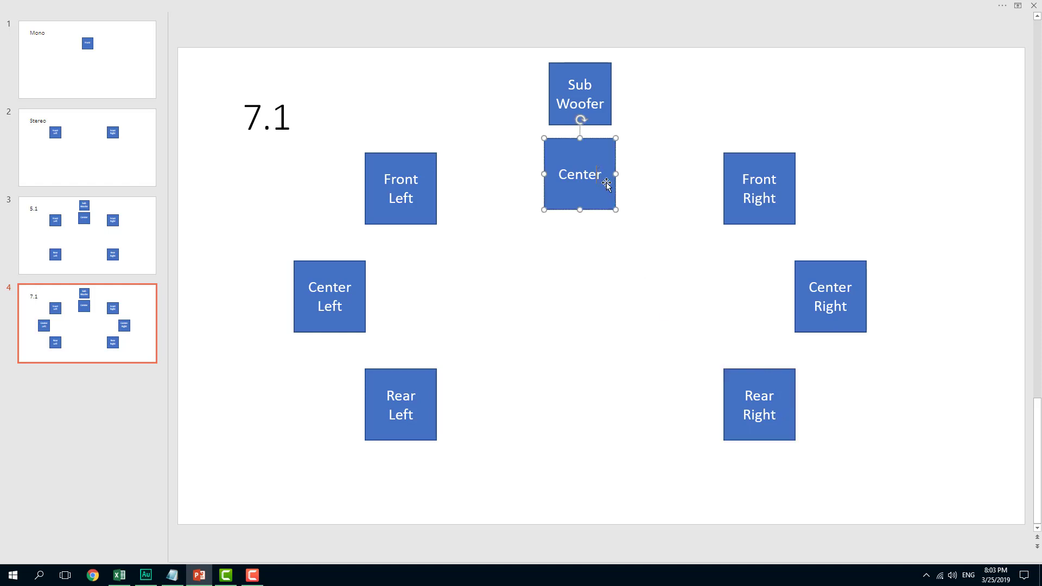
click(599, 92)
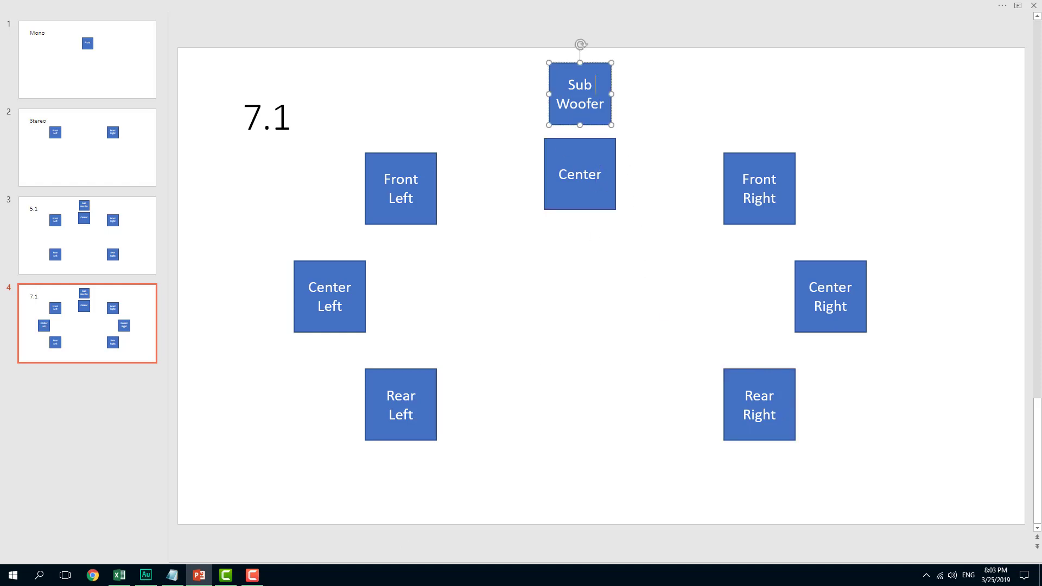
Step: Return to Audition and bring up the Files panel's New menu
click(146, 574)
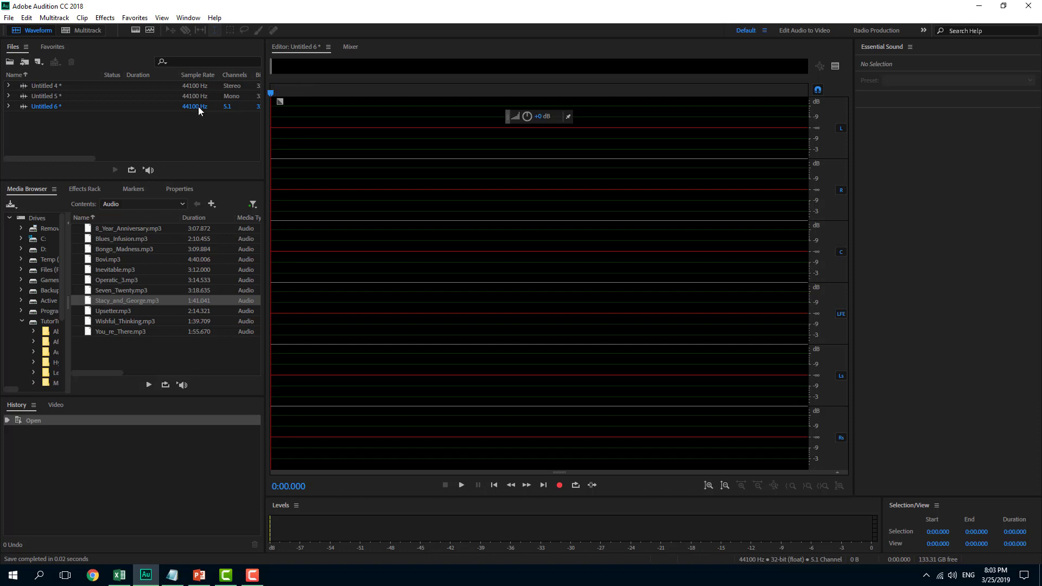
right_click(183, 128)
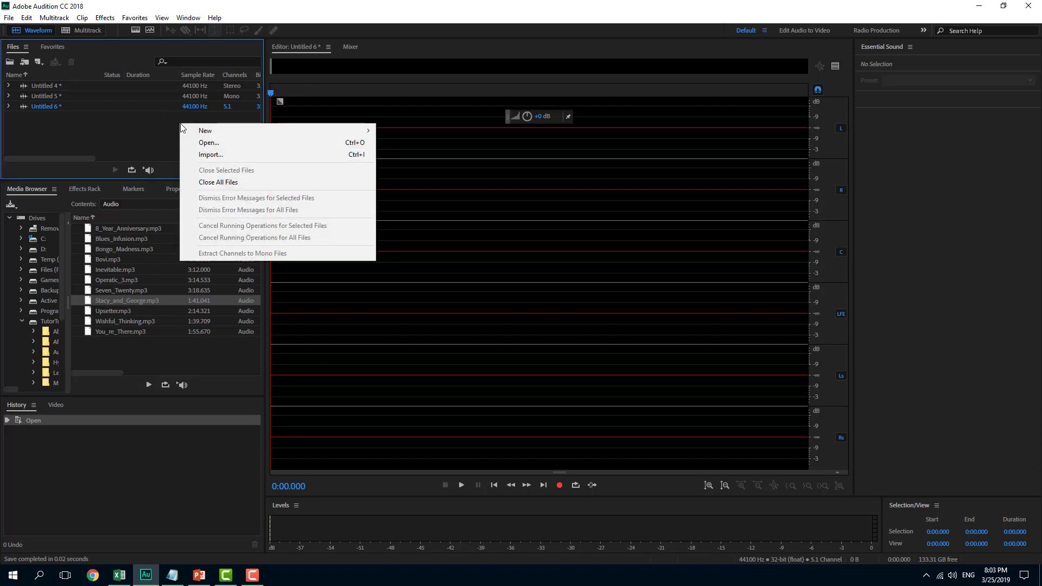
mouse_move(204, 130)
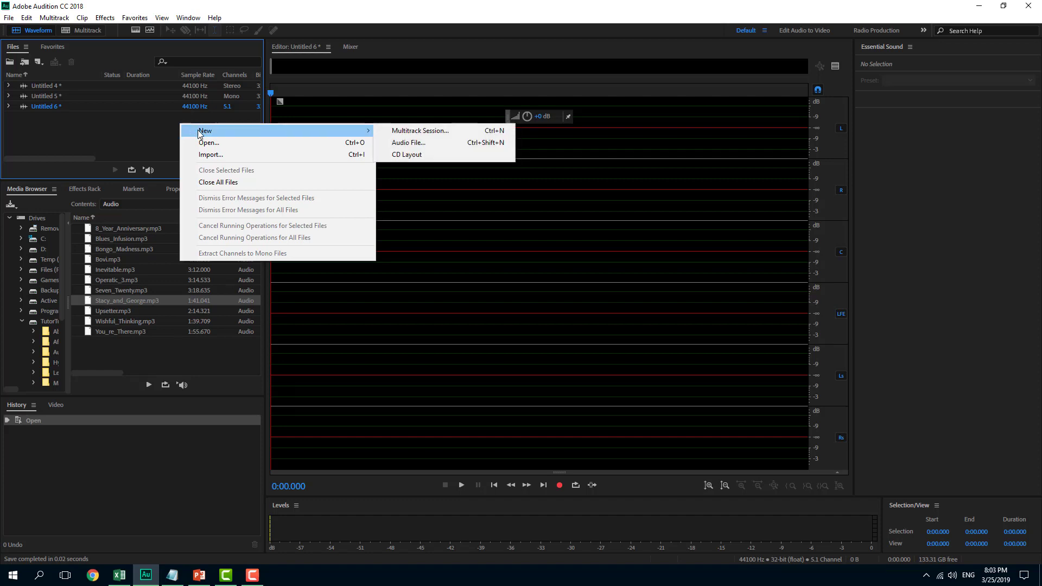
Step: Start a new audio file with a Custom channel layout based on 5.1
click(407, 143)
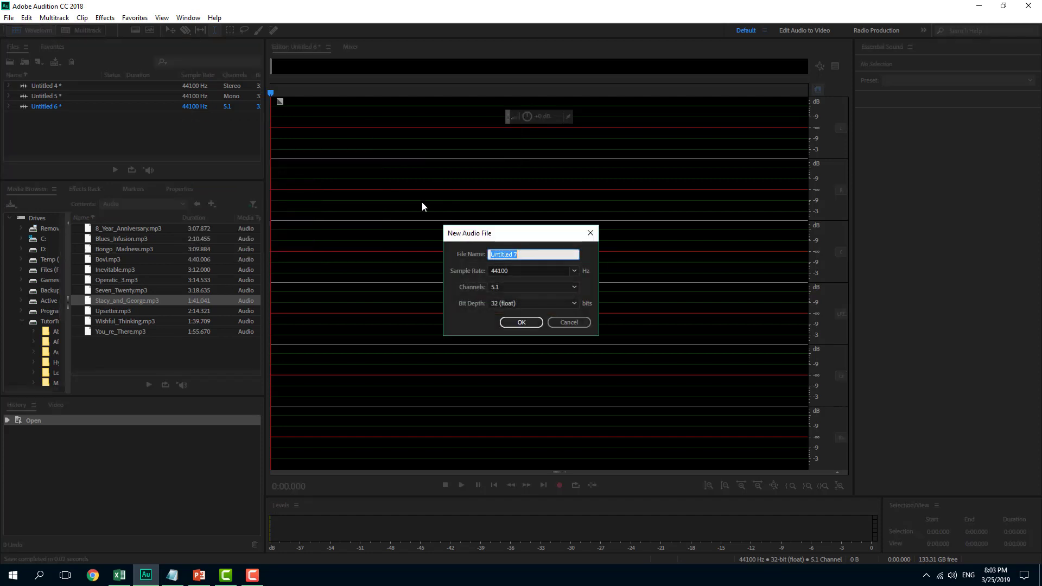
click(513, 290)
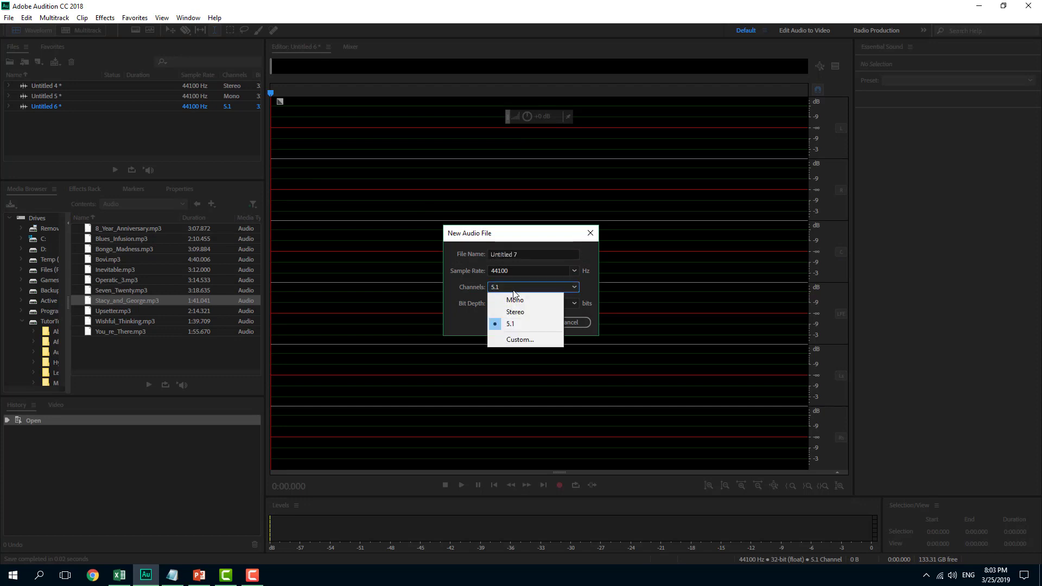
click(520, 340)
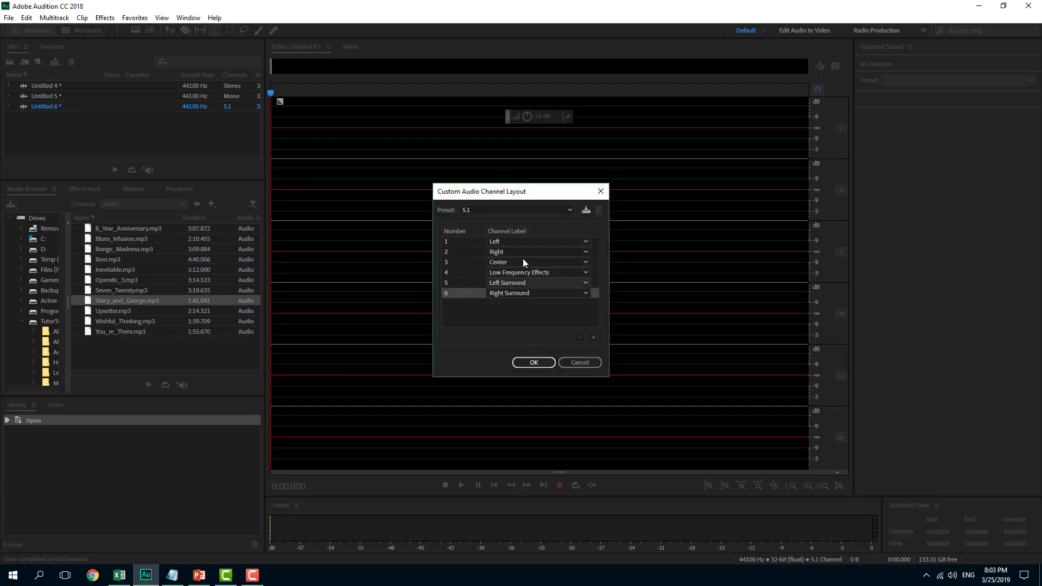
click(500, 212)
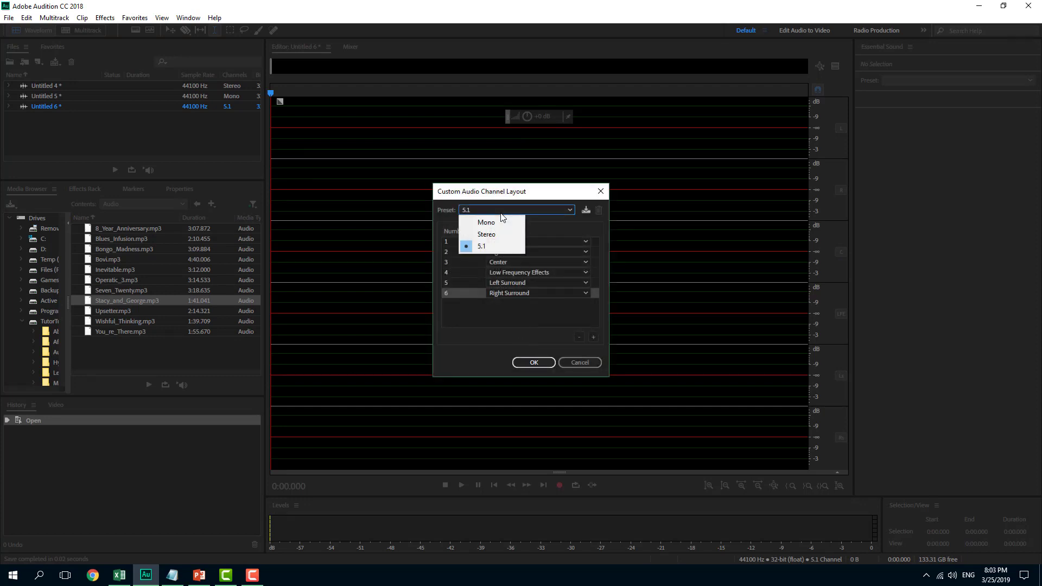
click(497, 243)
Step: Add channels 7 and 8 to the layout and label channel 7 Right Center
click(593, 338)
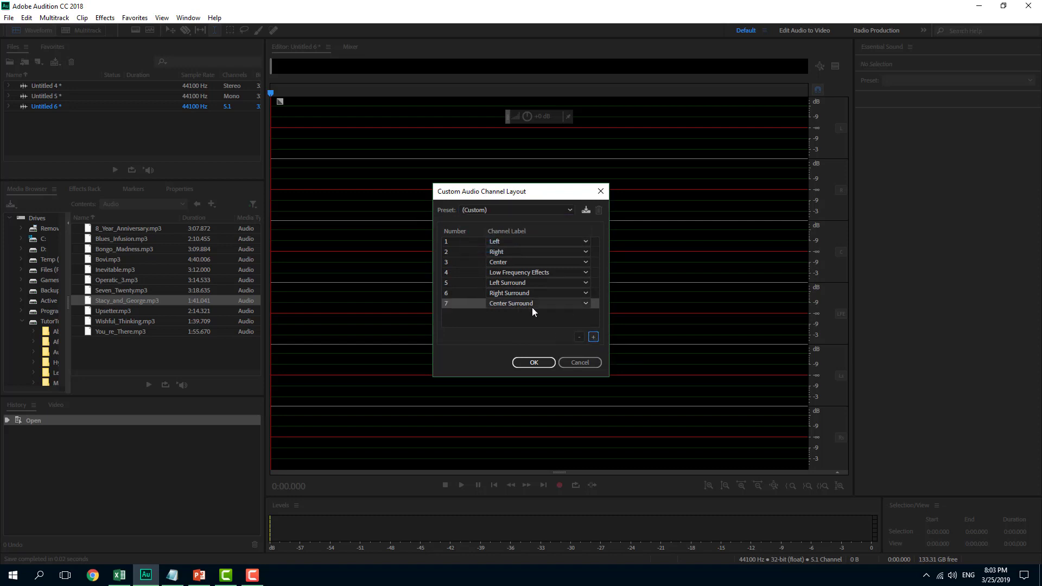
click(593, 337)
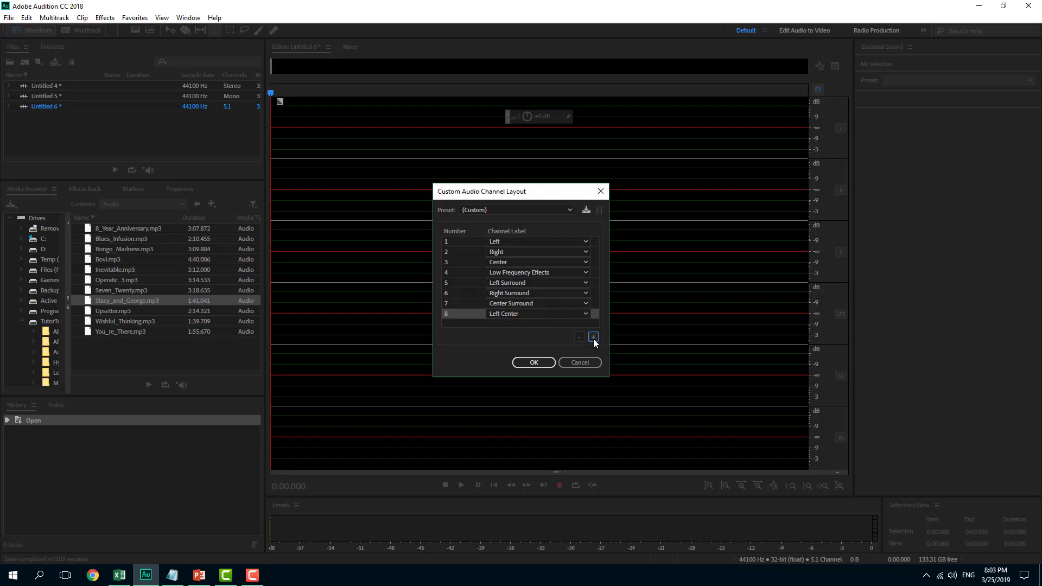
click(520, 305)
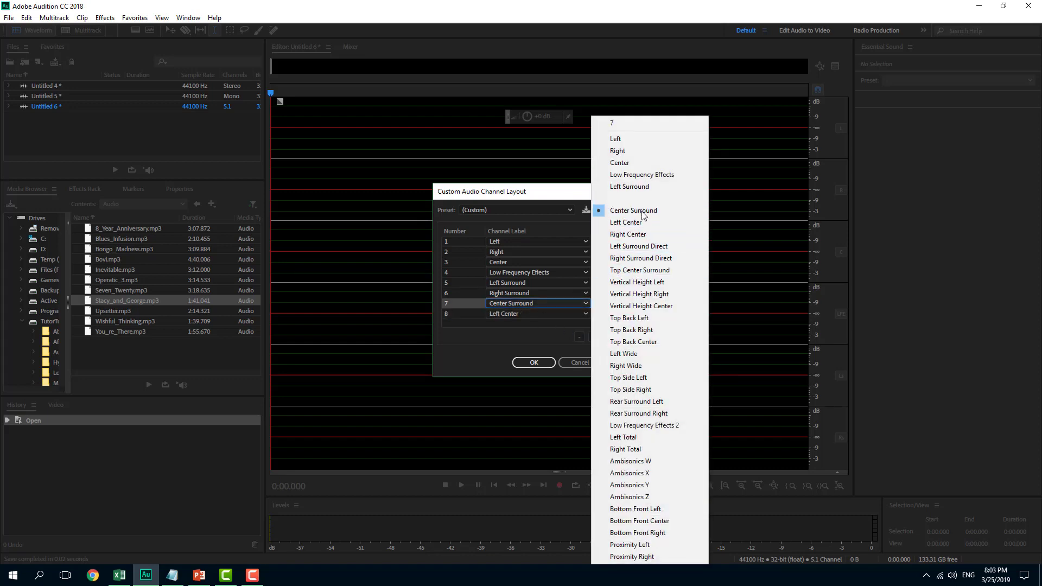
click(644, 235)
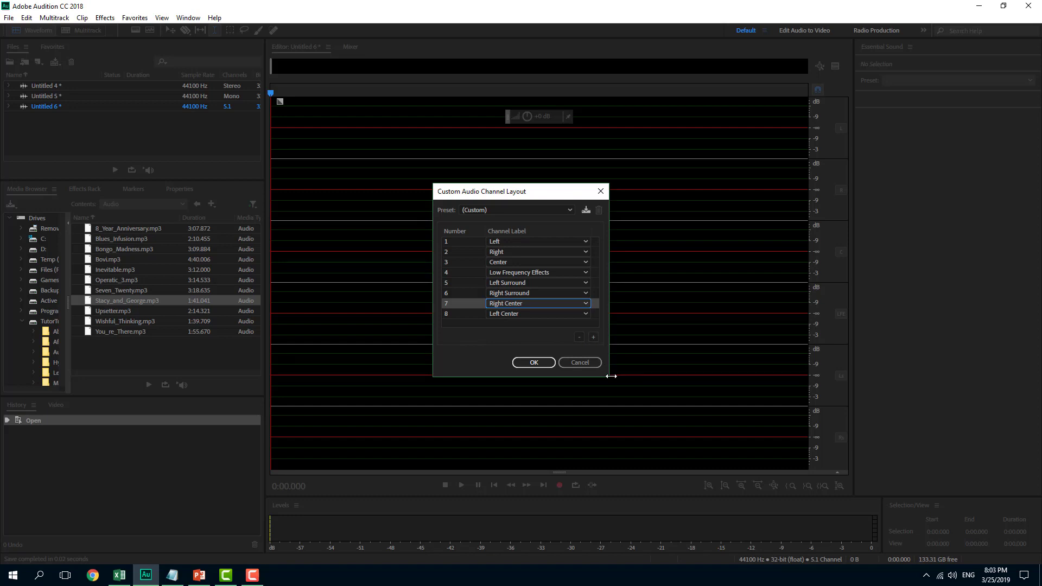
Step: Enlarge the layout dialog and add surround-direct, Top Center Surround and Vertical Height channels, reaching 15
drag(611, 376, 670, 430)
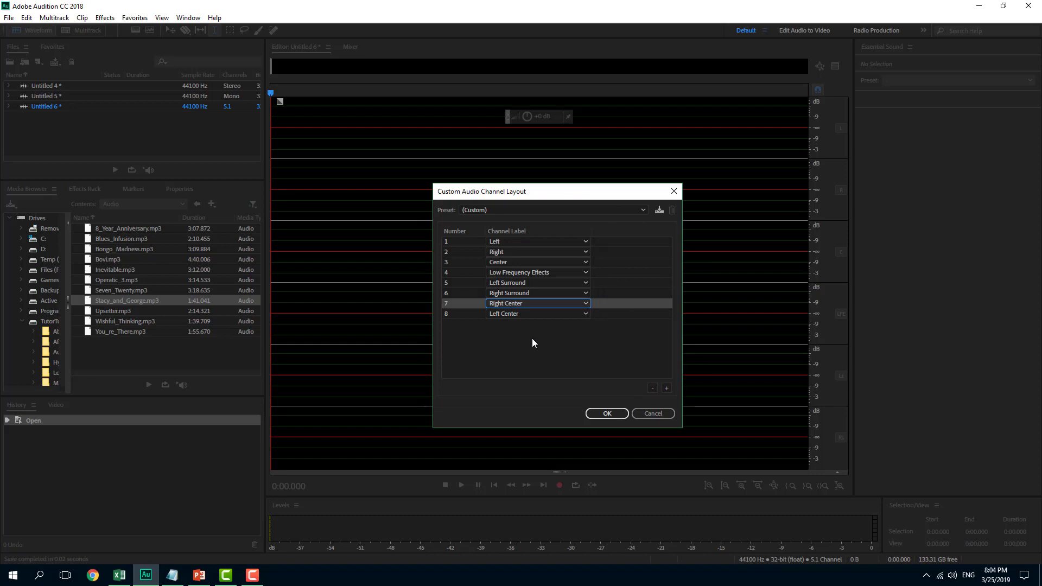
click(667, 388)
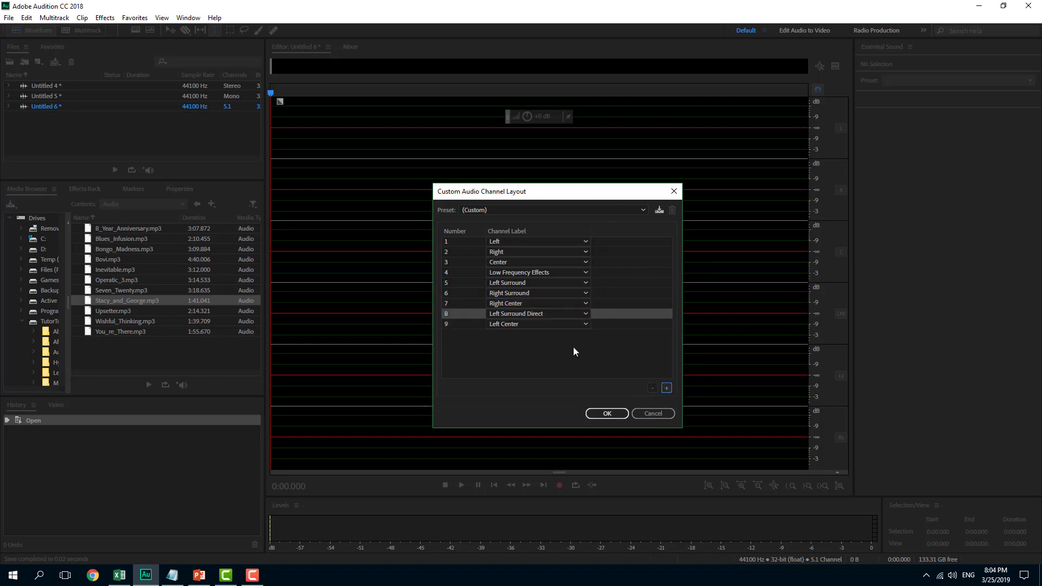
click(666, 389)
click(666, 389)
click(666, 389)
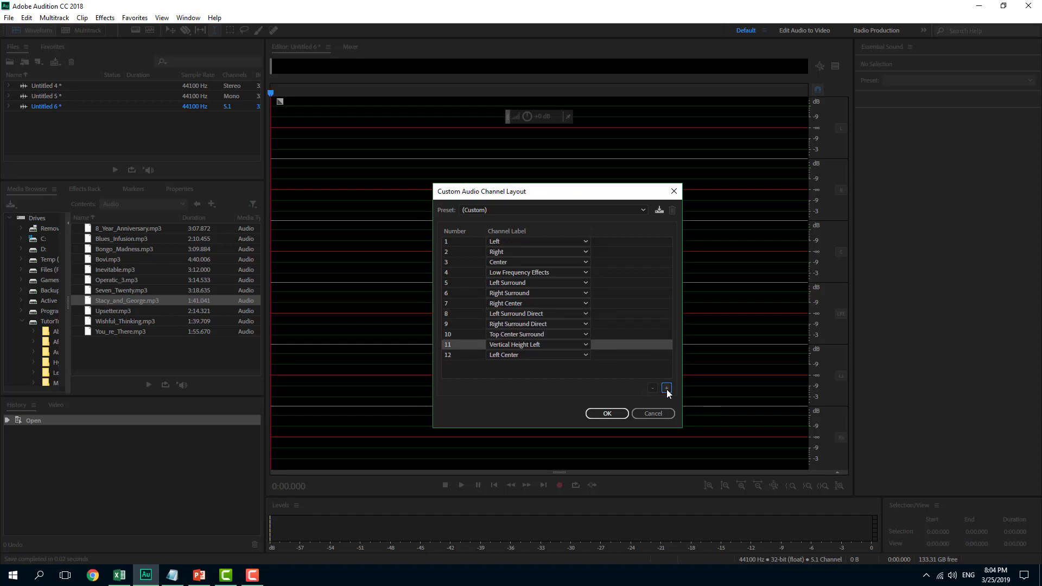
click(666, 389)
click(667, 389)
click(667, 389)
Step: Save the 15-channel layout as Untitled Preset and create the new file Untitled 7
click(612, 411)
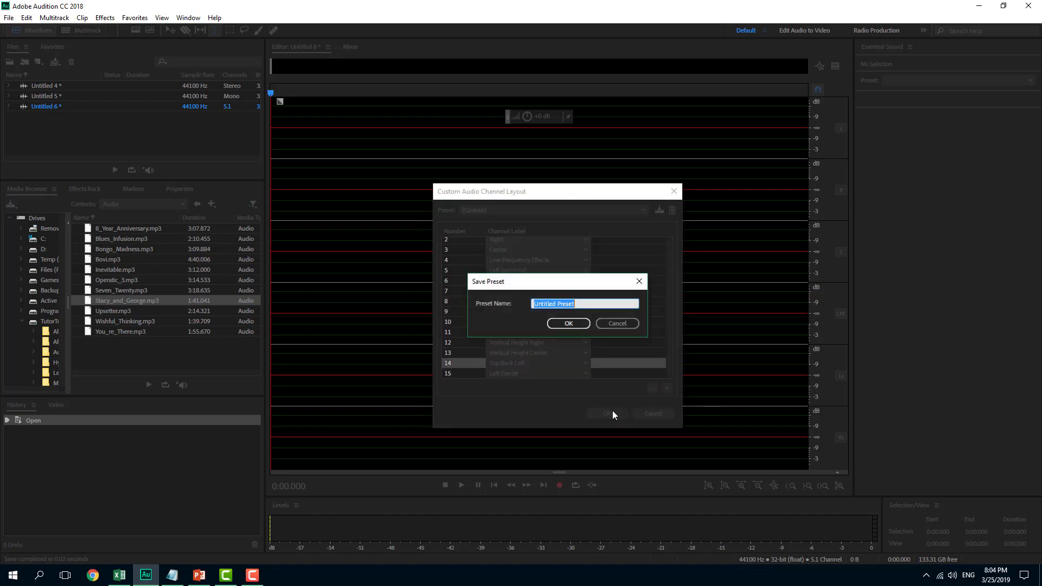
click(578, 324)
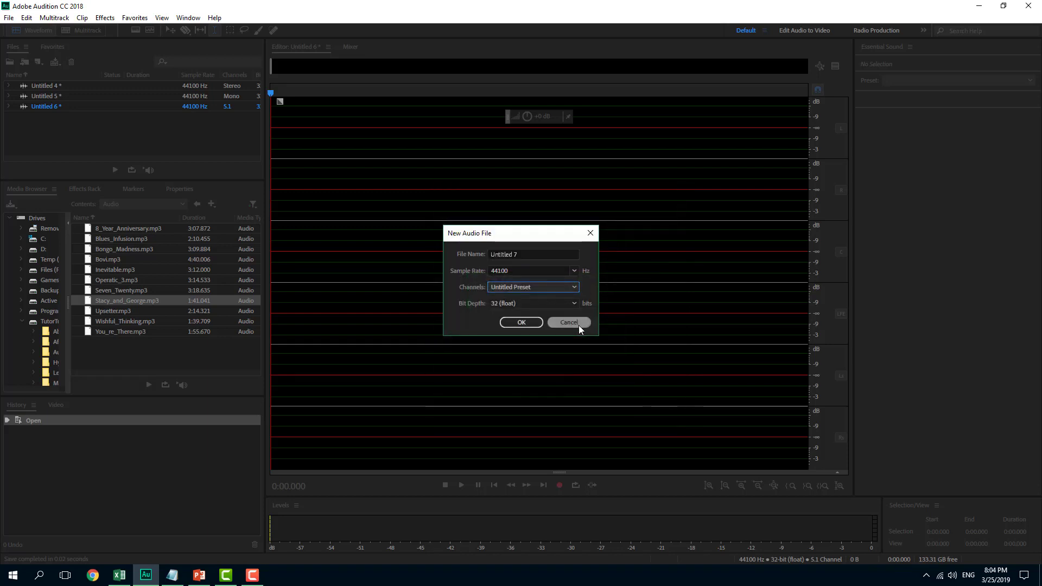
click(537, 324)
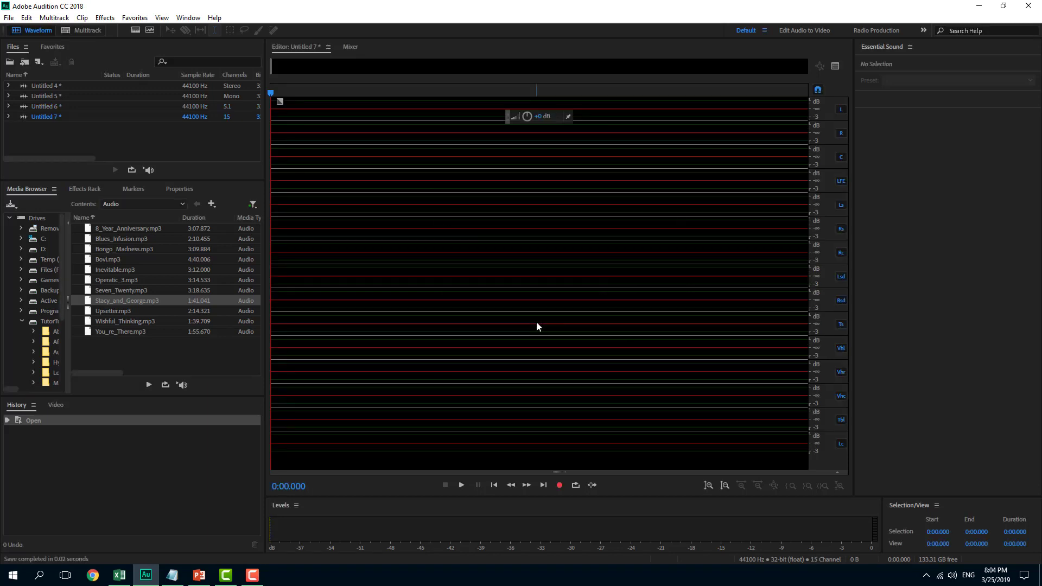